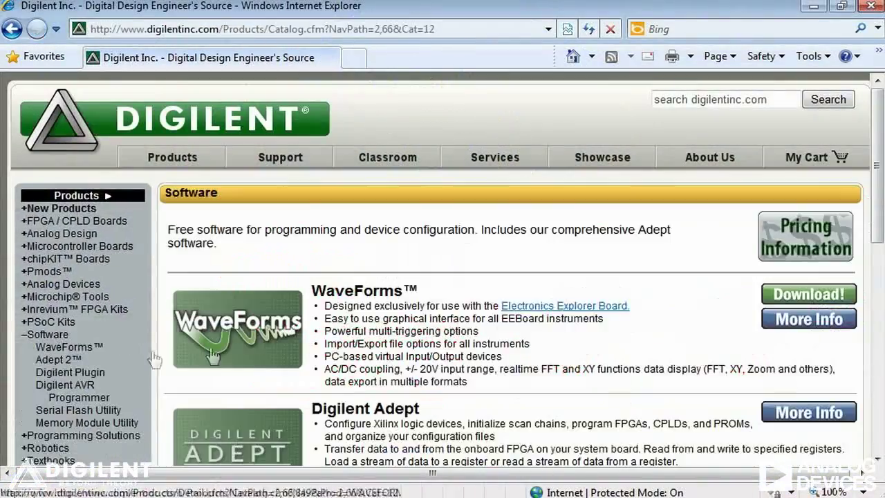
Step: Open the WaveForms product detail page on digilentinc.com and start the installer download
{"action": "left_click", "coordinate": [231, 337]}
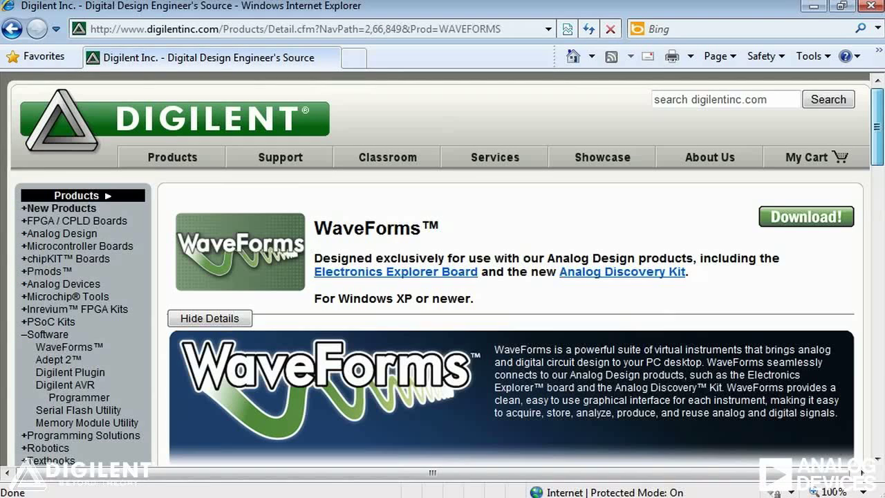
{"action": "left_click", "coordinate": [807, 217]}
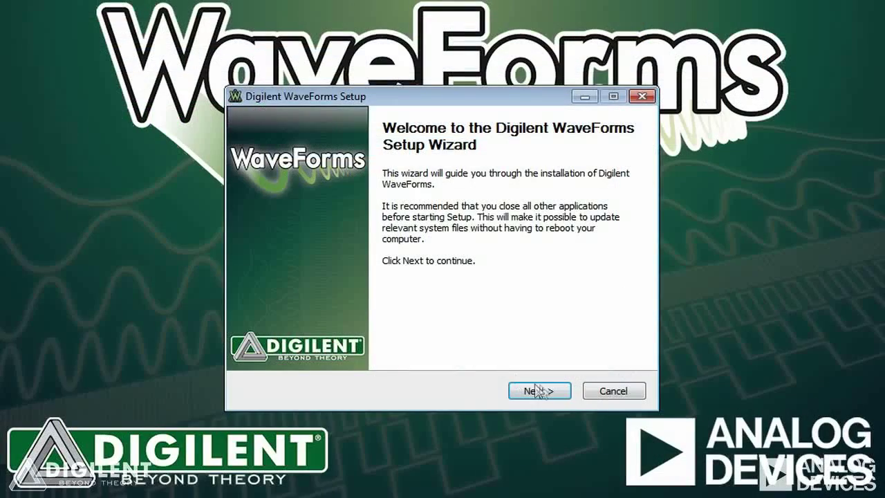
Step: Accept the licence, default components and shortcuts, and install WaveForms 2.0.18
{"action": "left_click", "coordinate": [538, 390]}
{"action": "left_click", "coordinate": [540, 392]}
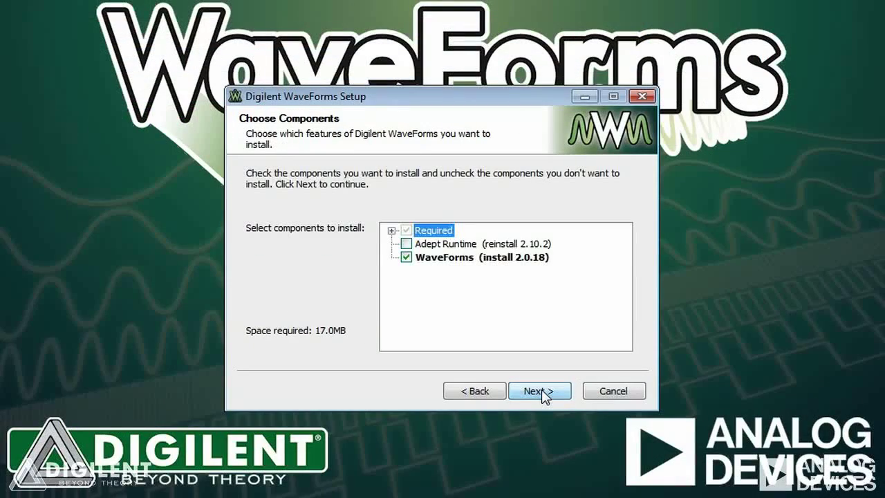
{"action": "left_click", "coordinate": [544, 397]}
{"action": "left_click", "coordinate": [543, 391]}
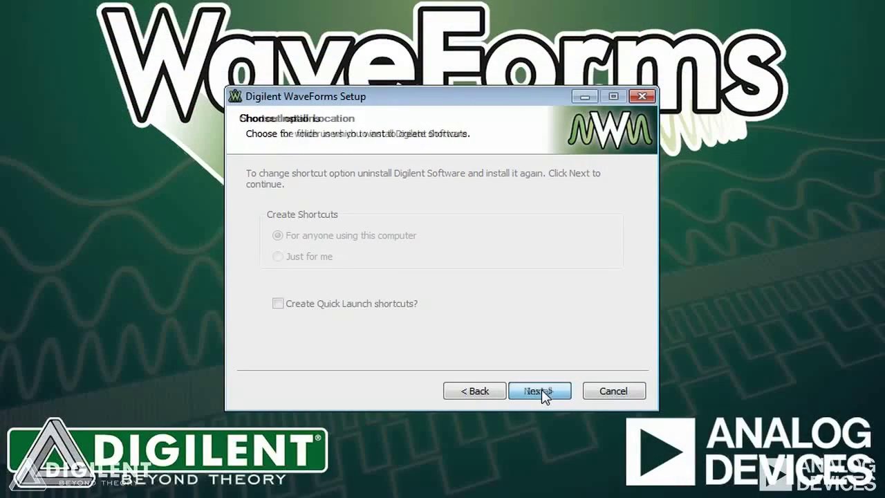
{"action": "left_click", "coordinate": [543, 392]}
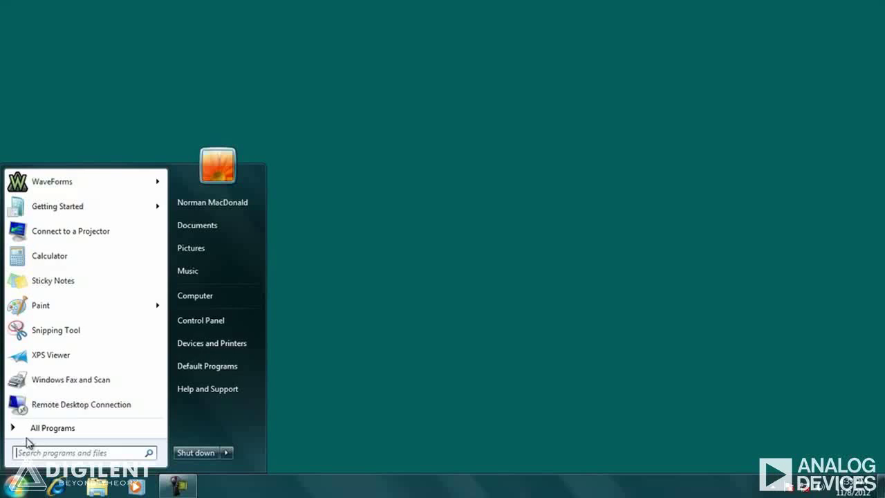
Step: Launch WaveForms from the Start menu's program list
{"action": "left_click", "coordinate": [66, 184]}
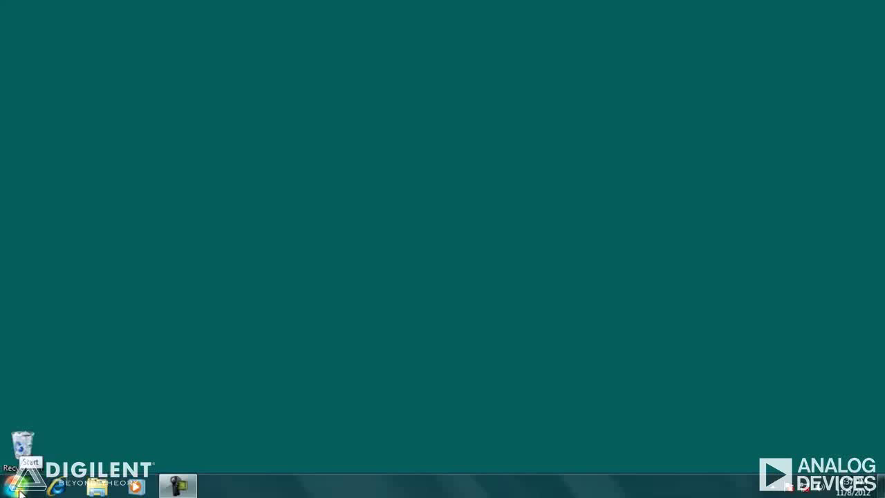
{"action": "left_click", "coordinate": [20, 491]}
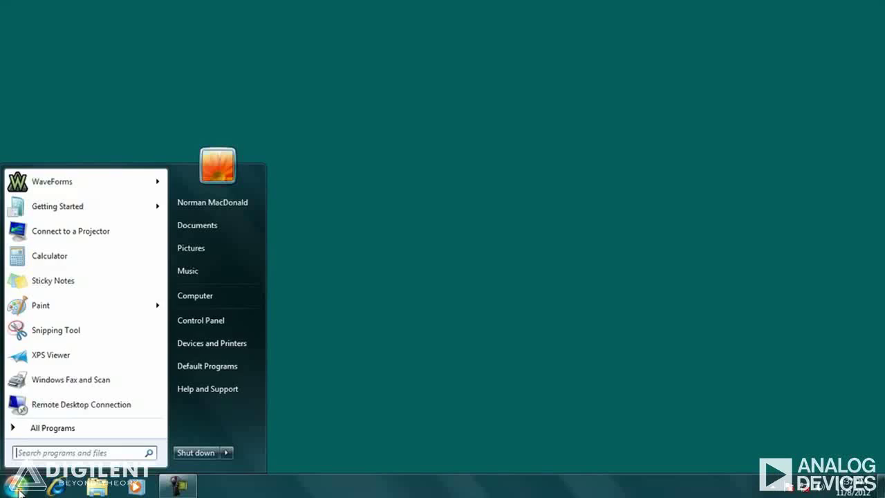
{"action": "left_click", "coordinate": [73, 187]}
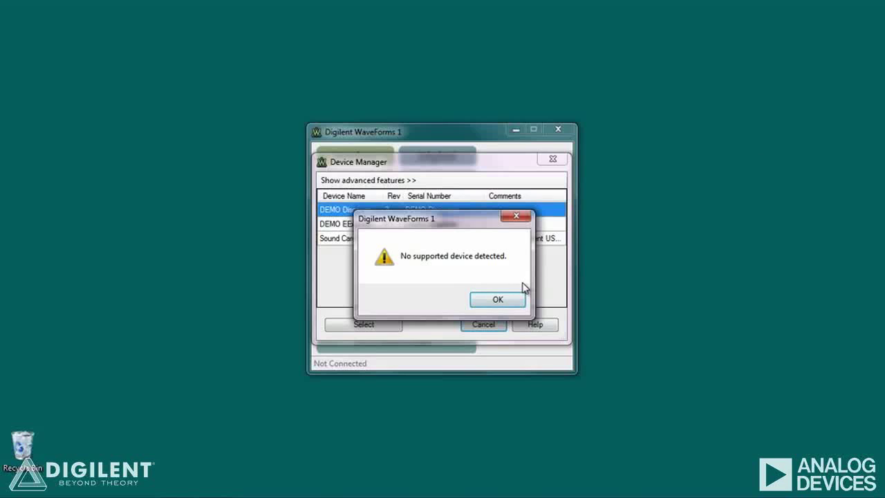
Step: Dismiss the no-device warning and select the Analog Discovery in Device Manager
{"action": "left_click", "coordinate": [498, 300]}
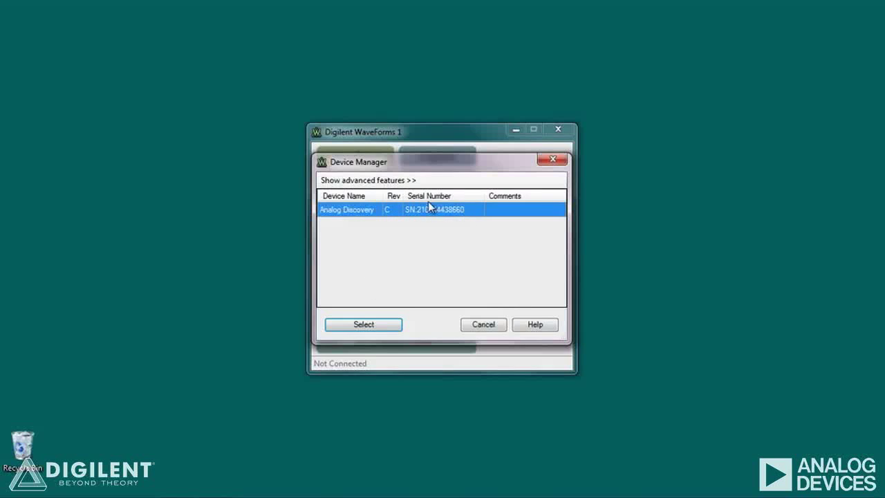
{"action": "left_click", "coordinate": [375, 326]}
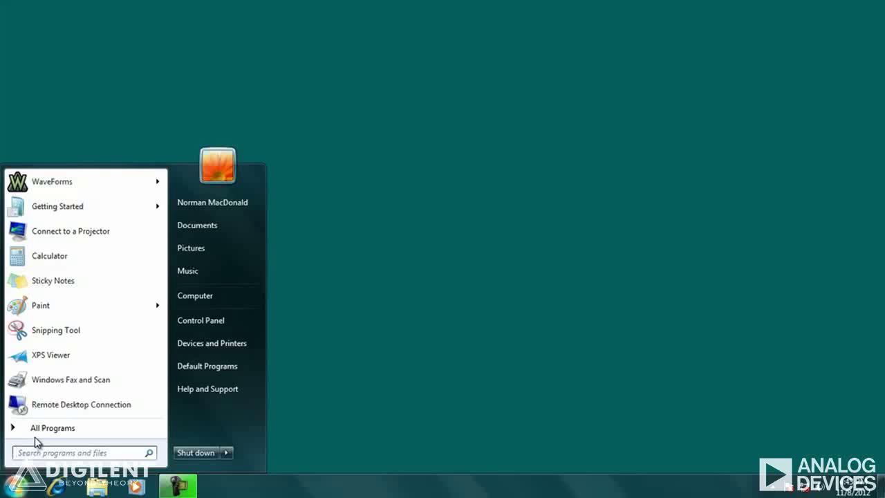
Step: Relaunch WaveForms, dismiss the warning and connect to the listed Discovery device
{"action": "left_click", "coordinate": [58, 180]}
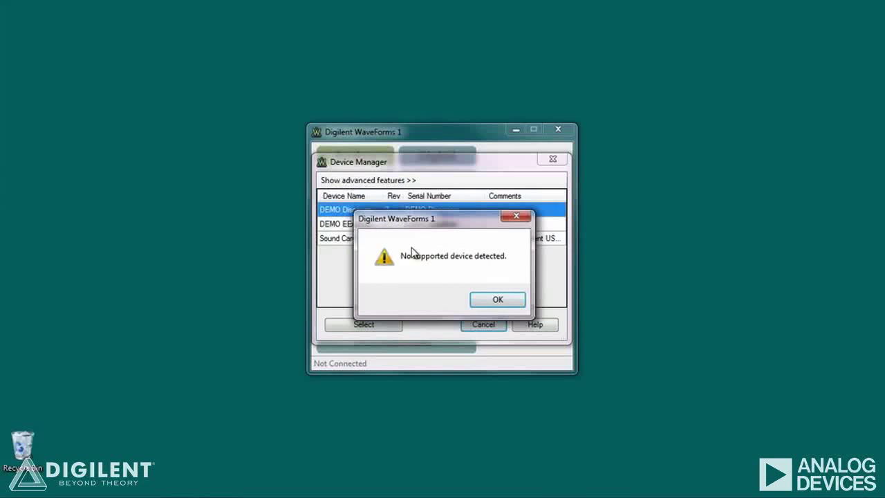
{"action": "left_click", "coordinate": [482, 306]}
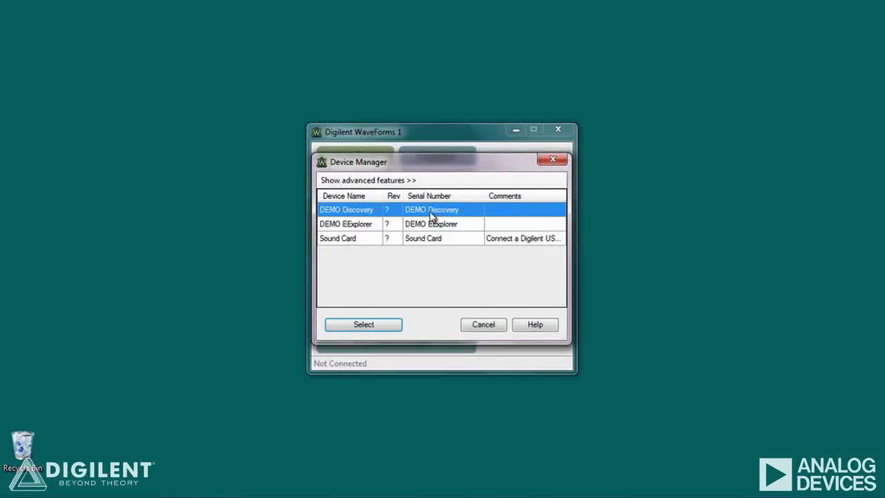
{"action": "left_click", "coordinate": [373, 327]}
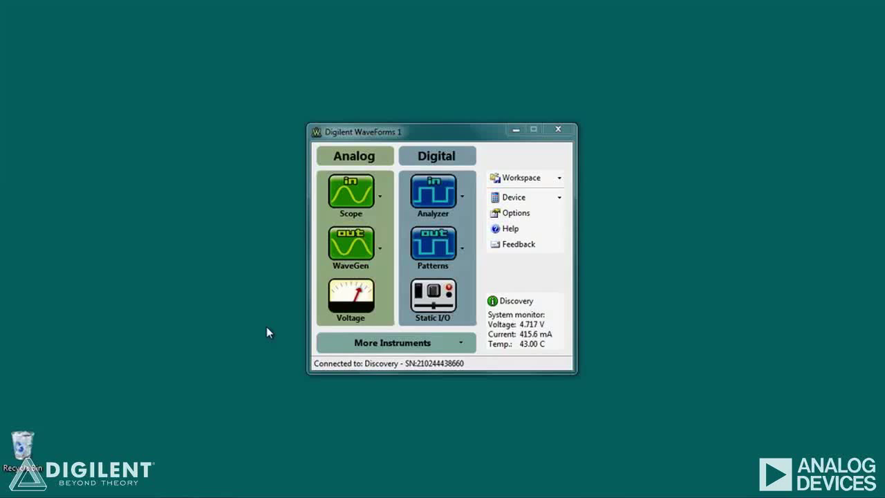
Step: Power the supplies with V+ ready and V- off, then open the oscilloscope
{"action": "left_click", "coordinate": [341, 309]}
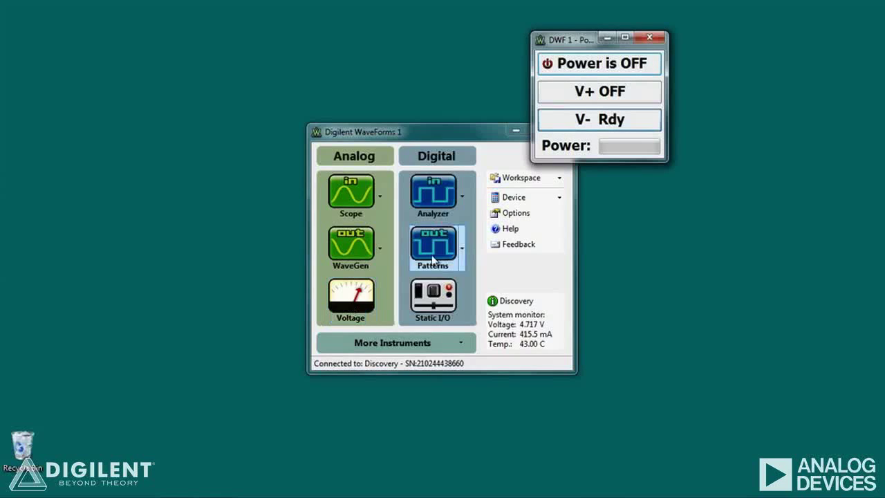
{"action": "left_click", "coordinate": [578, 120]}
{"action": "left_click", "coordinate": [584, 94]}
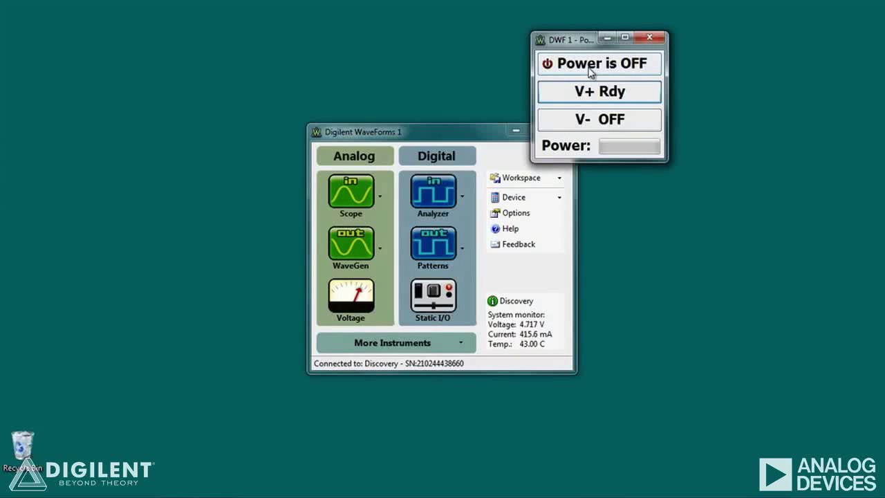
{"action": "left_click", "coordinate": [589, 68]}
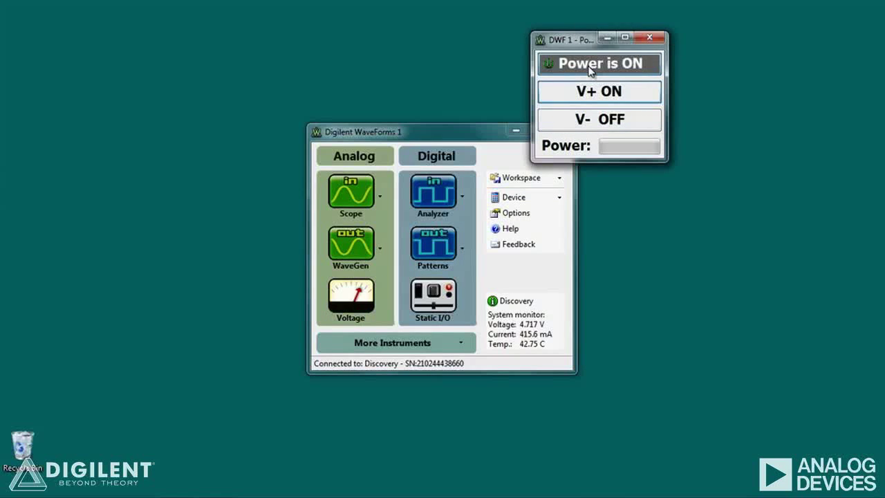
{"action": "left_click", "coordinate": [649, 39]}
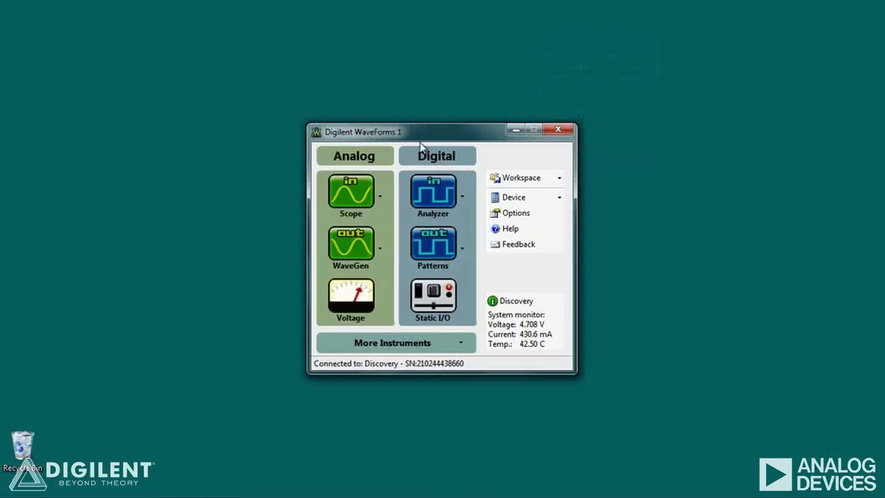
{"action": "left_click", "coordinate": [350, 207]}
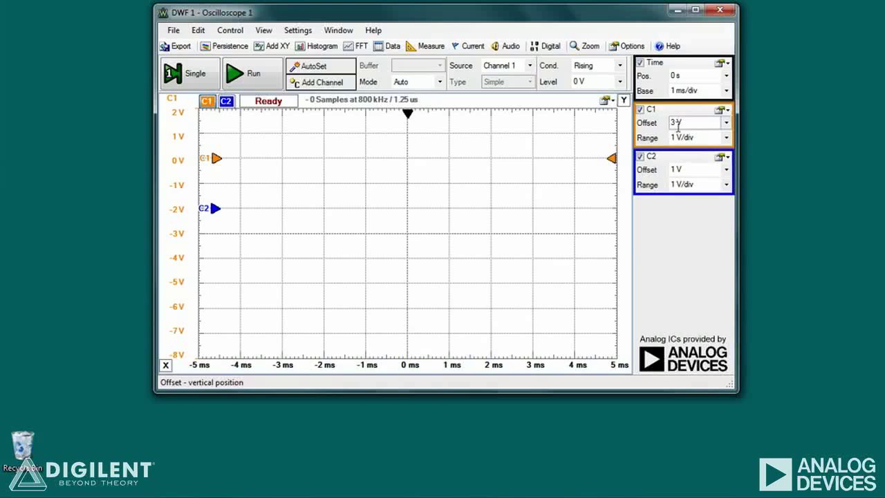
Step: Check channel 1's offset and 1 V/div range, then drag the voltage axis to 2.4 V offset
{"action": "left_click", "coordinate": [726, 123]}
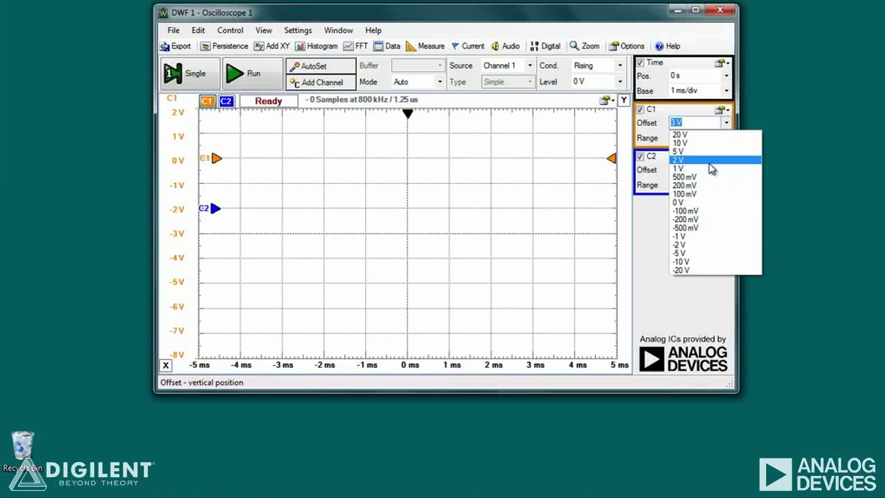
{"action": "left_click", "coordinate": [661, 142]}
{"action": "left_click", "coordinate": [727, 140]}
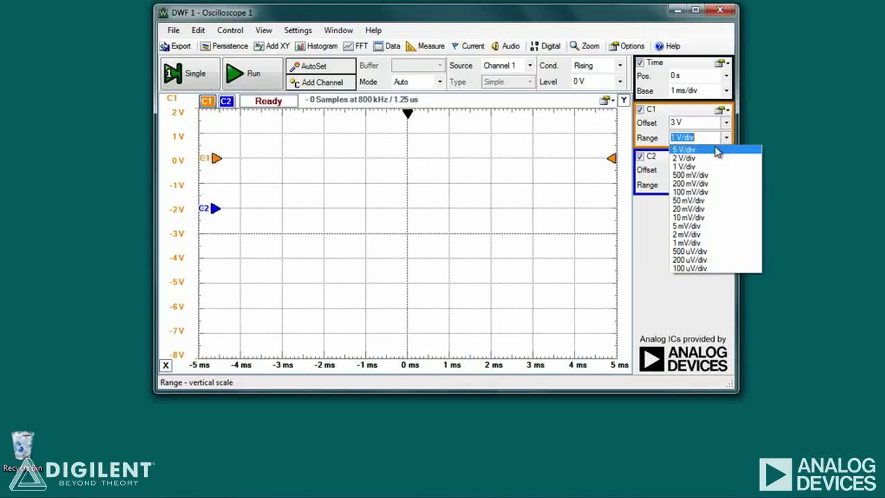
{"action": "left_click", "coordinate": [662, 137]}
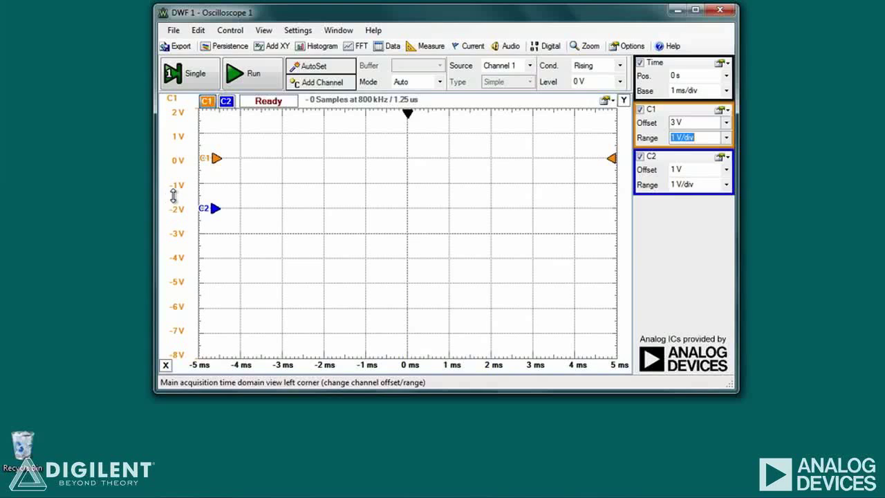
{"action": "mouse_move", "coordinate": [176, 190]}
{"action": "left_mouse_down"}
{"action": "mouse_move", "coordinate": [178, 221]}
{"action": "mouse_move", "coordinate": [180, 203]}
{"action": "left_mouse_up"}
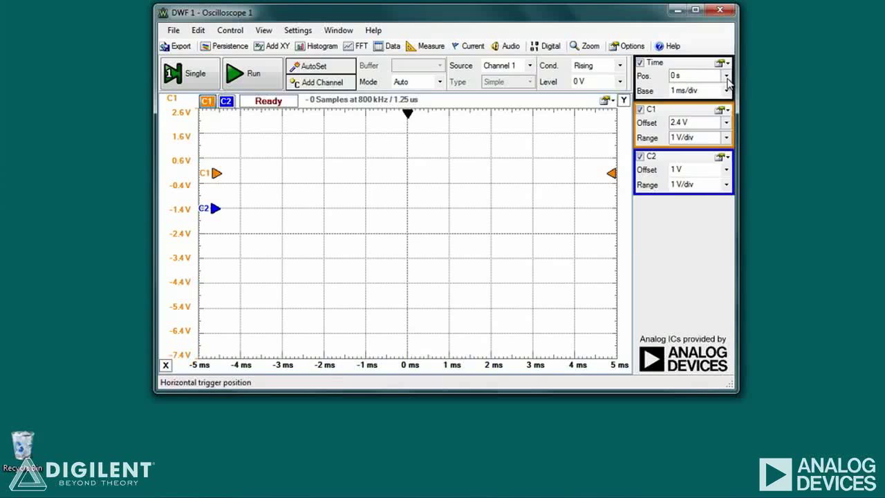
Step: Check the time position at 0 s and 1 ms/div base, then drag along the time axis
{"action": "left_click", "coordinate": [728, 76]}
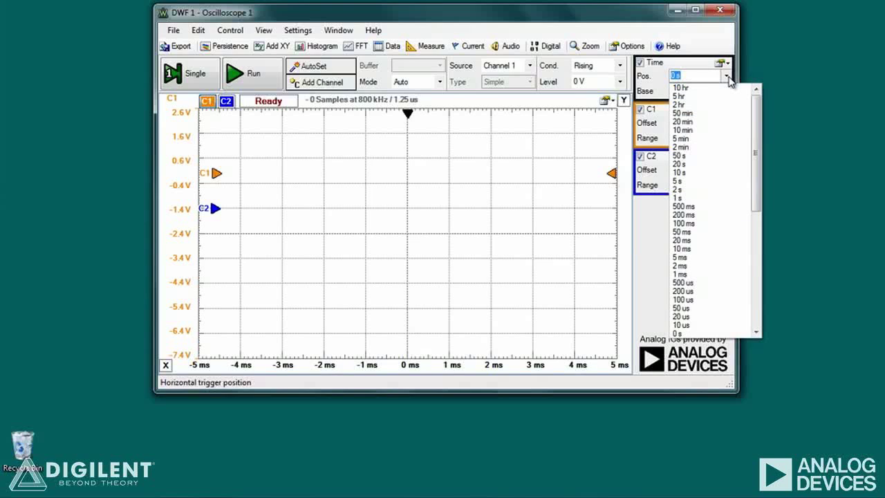
{"action": "left_click", "coordinate": [668, 90]}
{"action": "left_click", "coordinate": [726, 92]}
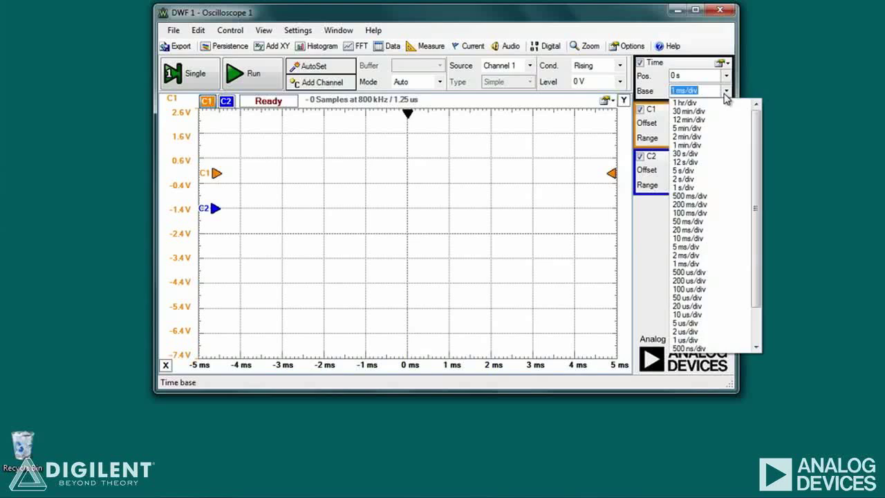
{"action": "left_click", "coordinate": [725, 93]}
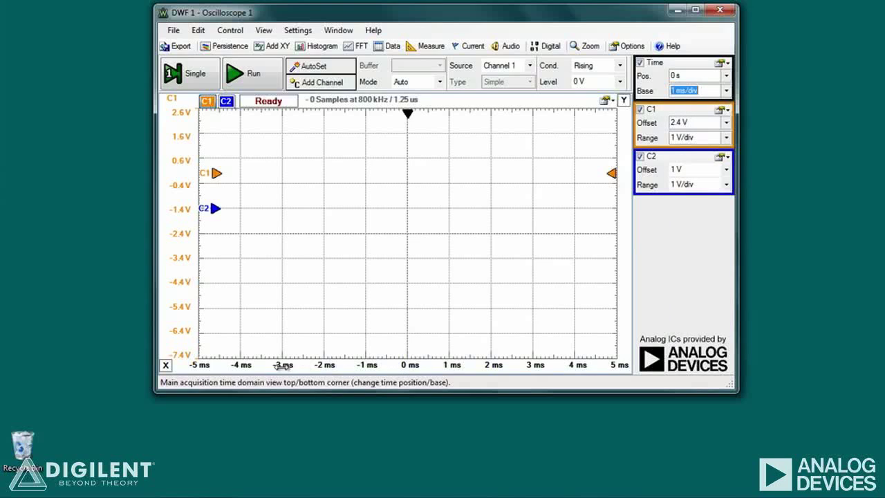
{"action": "scroll", "coordinate": [453, 367], "scroll_direction": "down", "scroll_amount": 4}
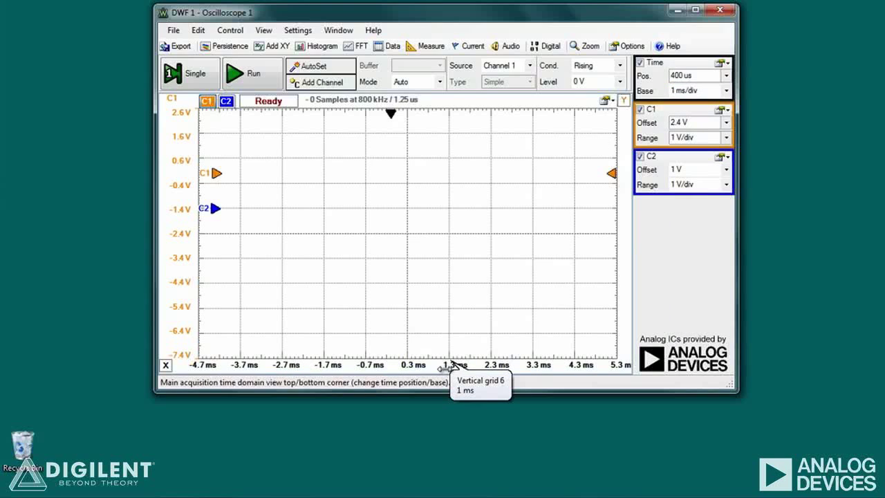
{"action": "mouse_move", "coordinate": [443, 368]}
{"action": "left_mouse_down"}
{"action": "mouse_move", "coordinate": [314, 366]}
{"action": "mouse_move", "coordinate": [459, 365]}
{"action": "left_mouse_up"}
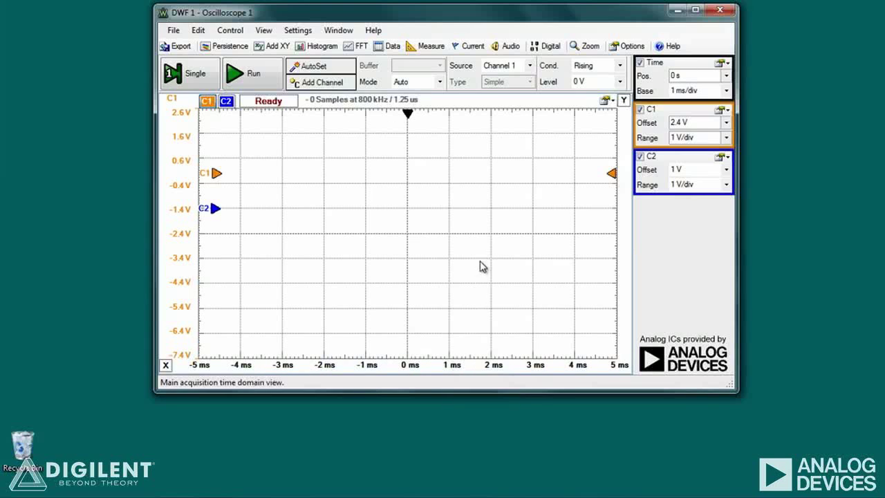
Step: Close the oscilloscope, open the waveform generator, and add Channel 2 (AWG 2) to its view
{"action": "left_click", "coordinate": [719, 10]}
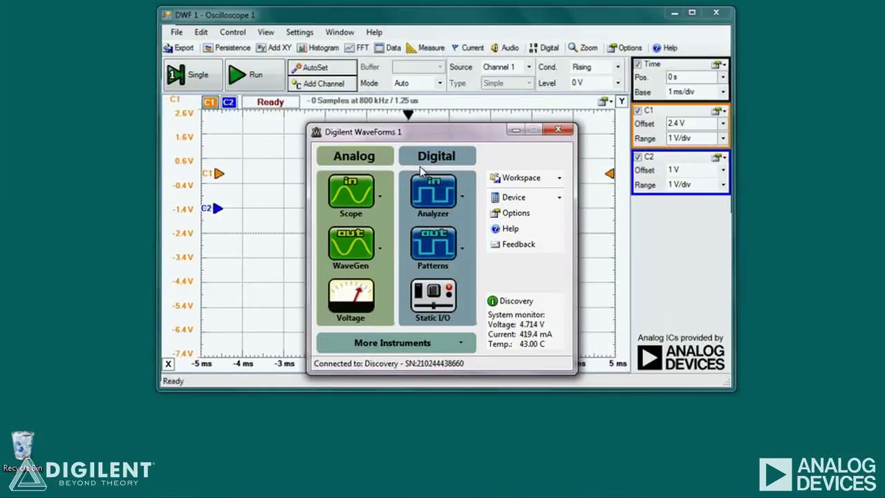
{"action": "left_click", "coordinate": [351, 238]}
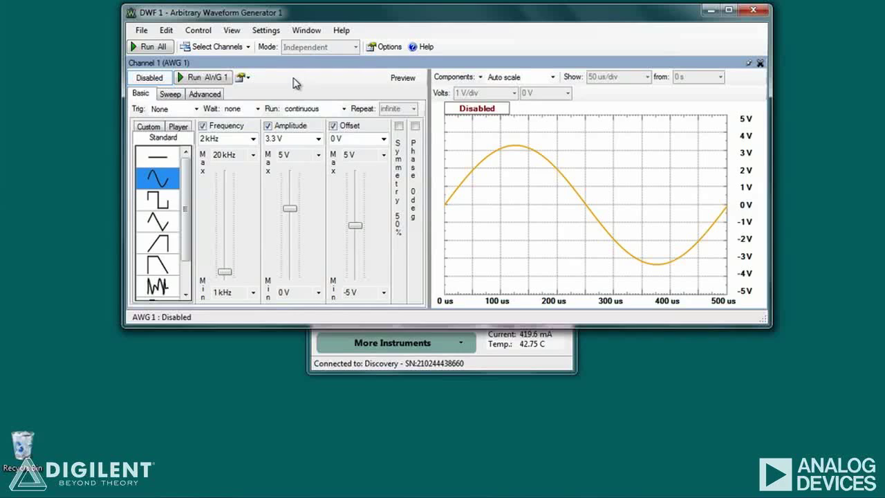
{"action": "left_click", "coordinate": [247, 47]}
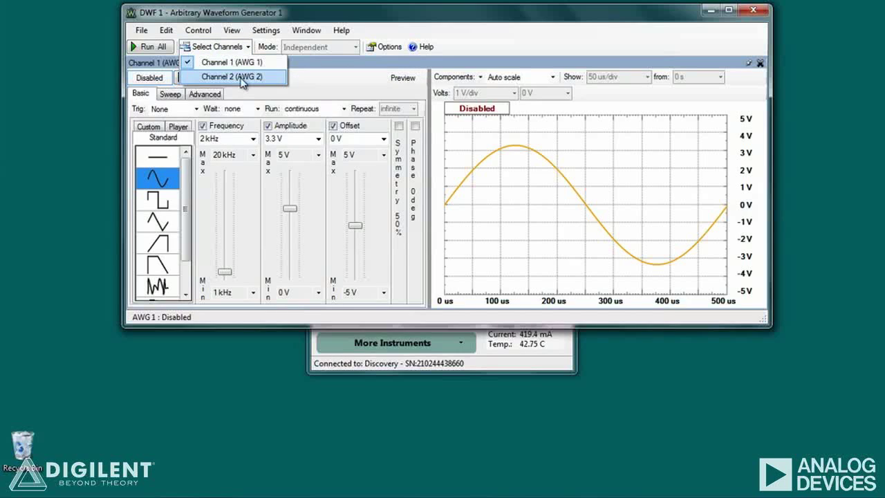
{"action": "left_click", "coordinate": [242, 77]}
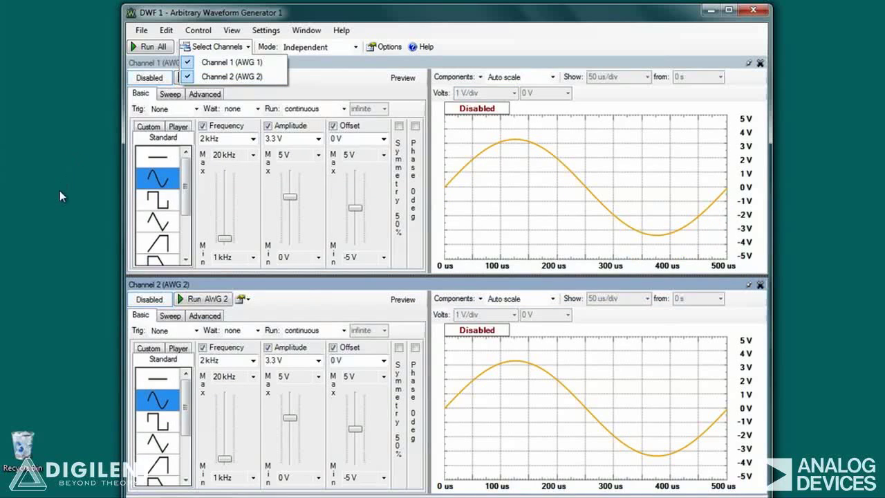
{"action": "left_click", "coordinate": [65, 193]}
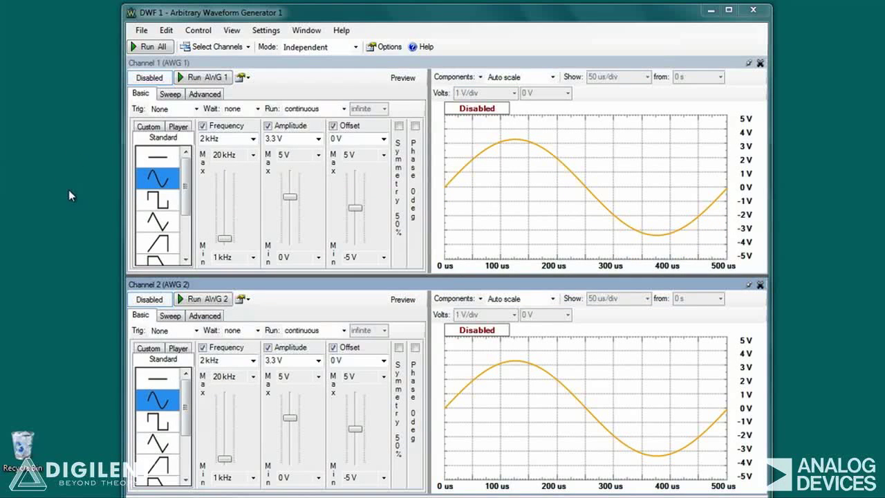
Step: Run and stop both AWG channels together, then run and stop AWG 1 and AWG 2 individually
{"action": "left_click", "coordinate": [154, 48]}
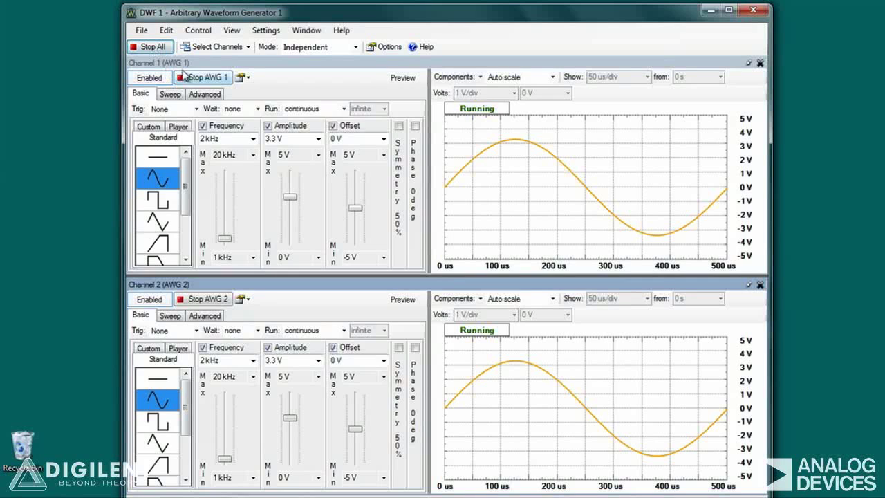
{"action": "left_click", "coordinate": [153, 47]}
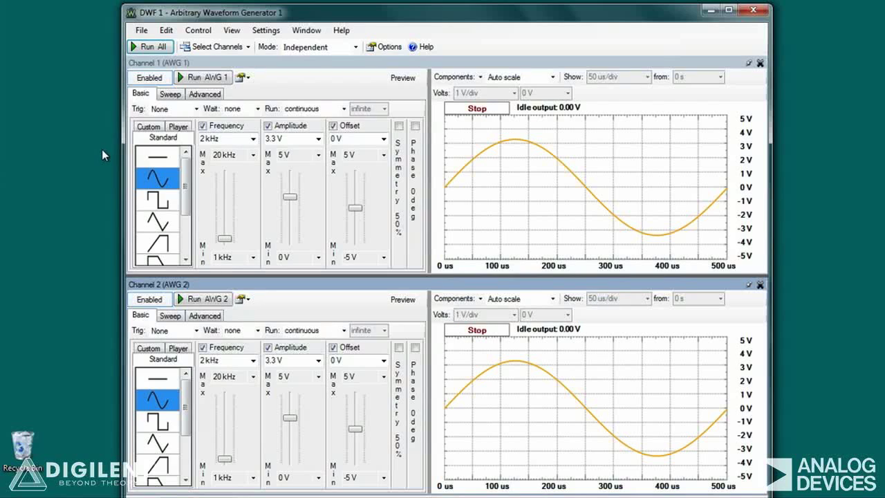
{"action": "left_click", "coordinate": [205, 79]}
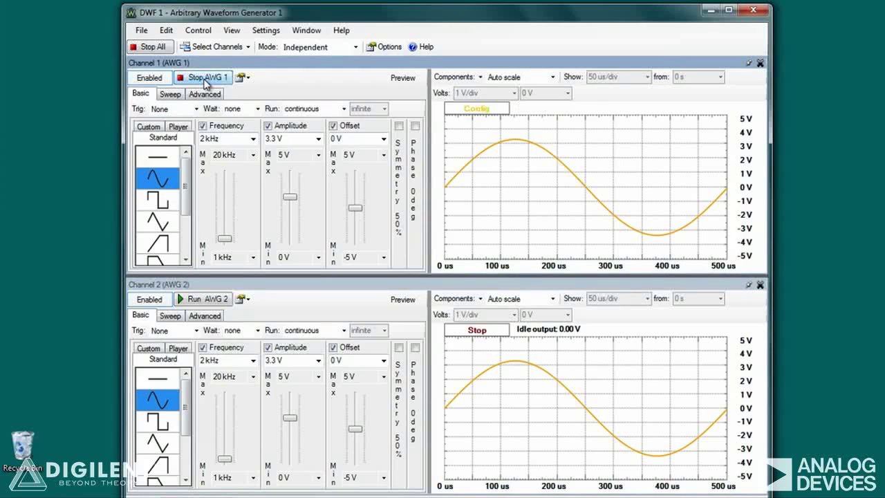
{"action": "left_click", "coordinate": [201, 300]}
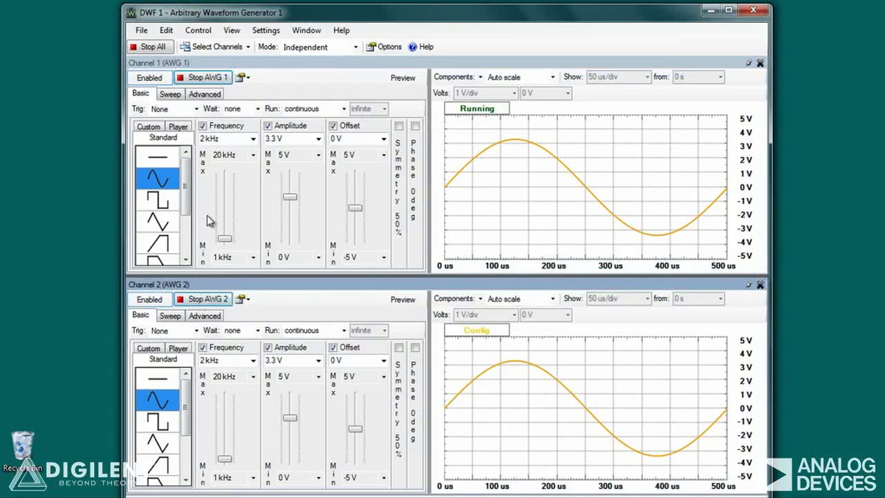
{"action": "left_click", "coordinate": [218, 80]}
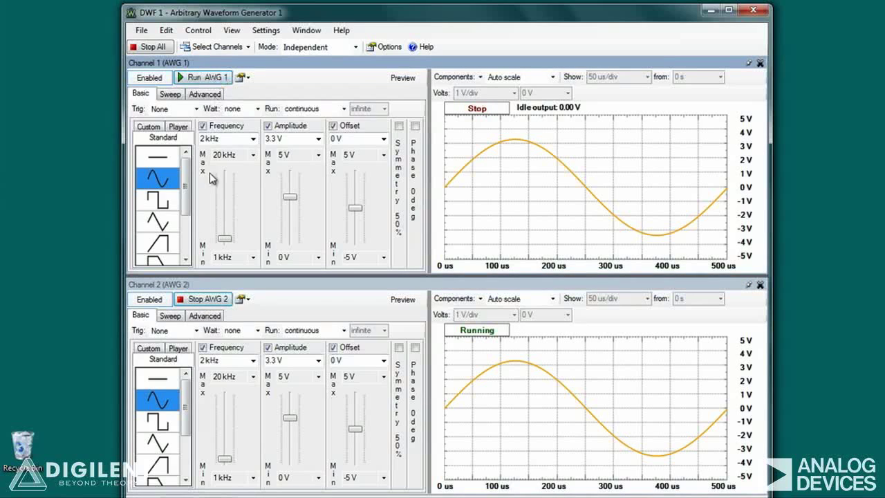
{"action": "left_click", "coordinate": [202, 299]}
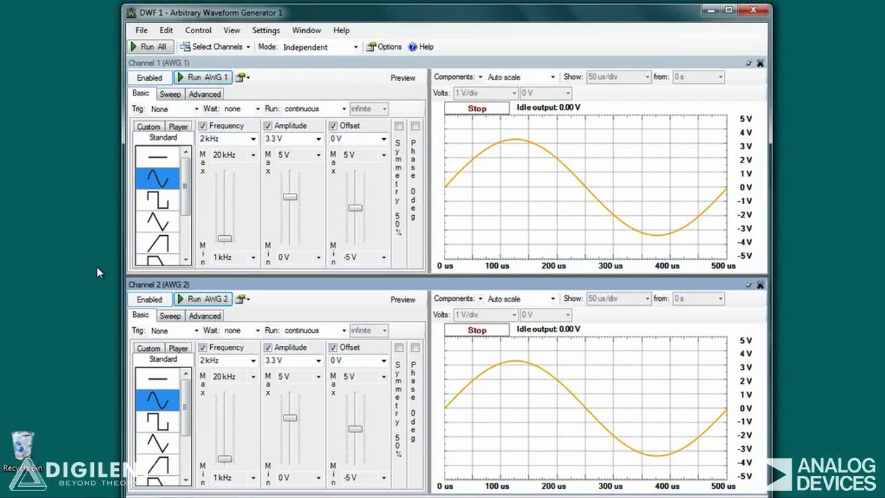
Step: Try triangle, square and DC waveforms on channel 1, finishing on sine
{"action": "left_click", "coordinate": [151, 222]}
{"action": "left_click", "coordinate": [152, 200]}
{"action": "left_click", "coordinate": [153, 180]}
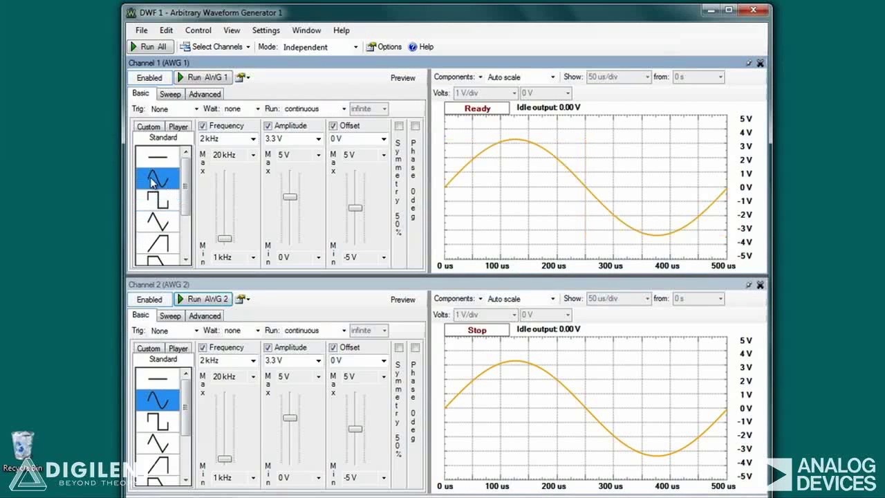
{"action": "left_click", "coordinate": [157, 163]}
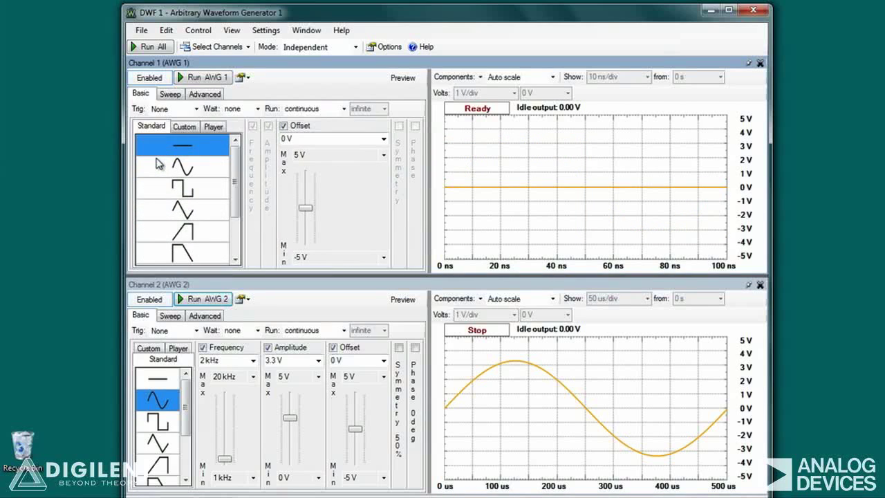
{"action": "left_click", "coordinate": [156, 176]}
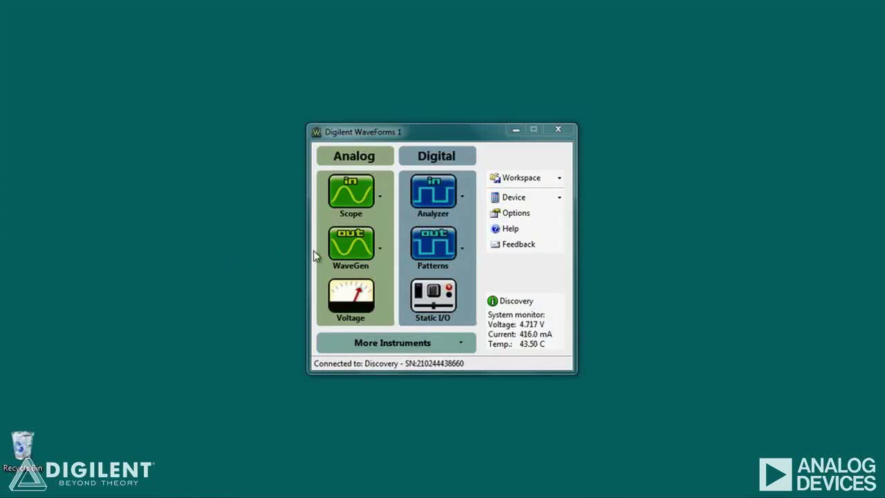
Step: Launch both the waveform generator and the oscilloscope from the WaveForms launcher
{"action": "left_click", "coordinate": [353, 248]}
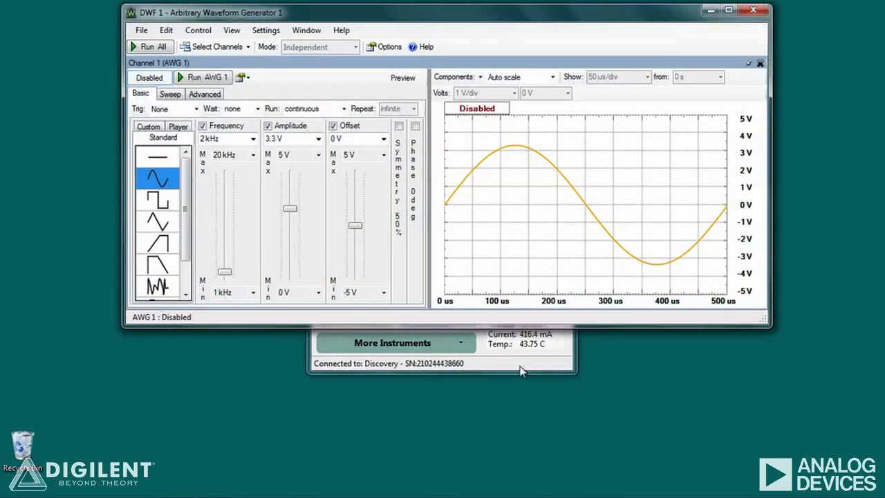
{"action": "left_click", "coordinate": [520, 371]}
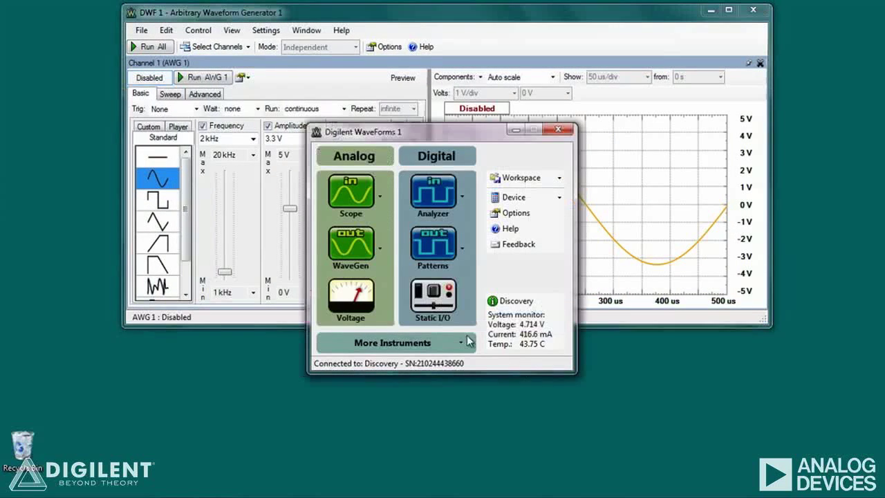
{"action": "left_click", "coordinate": [352, 191]}
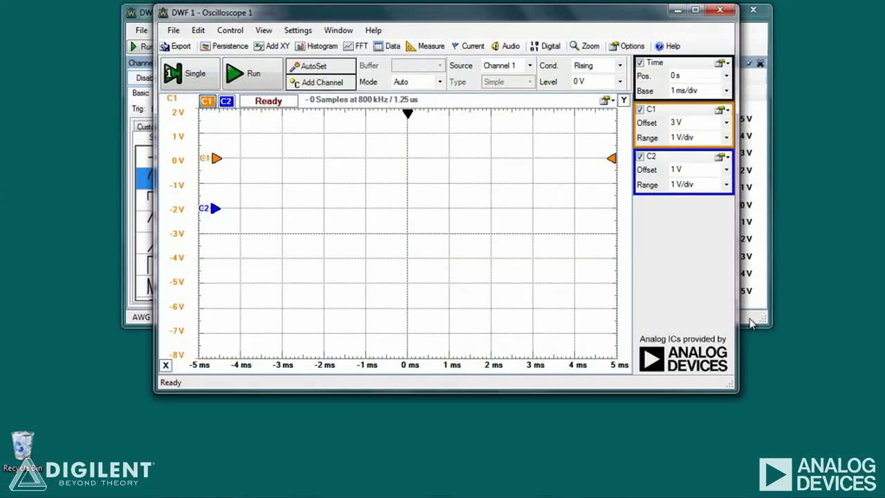
Step: Reset the waveform generator to its defaults with Settings > Load Defaults
{"action": "left_click", "coordinate": [751, 323]}
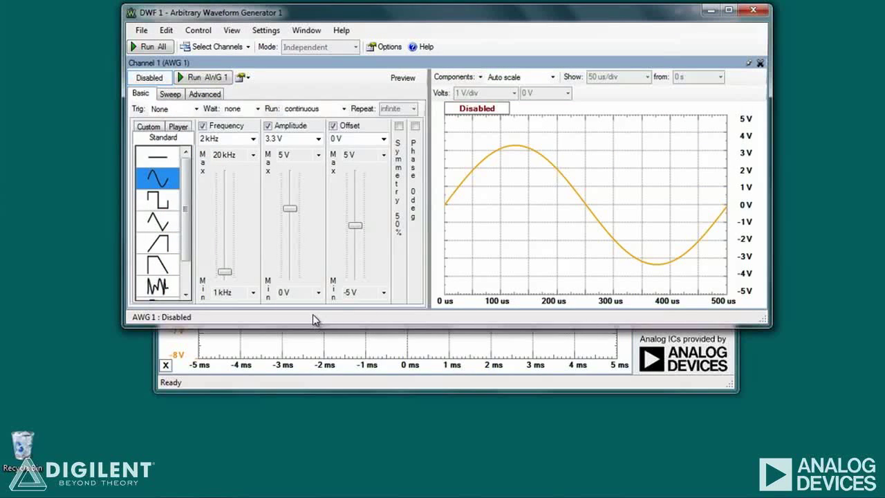
{"action": "left_click", "coordinate": [266, 31]}
{"action": "left_click", "coordinate": [267, 62]}
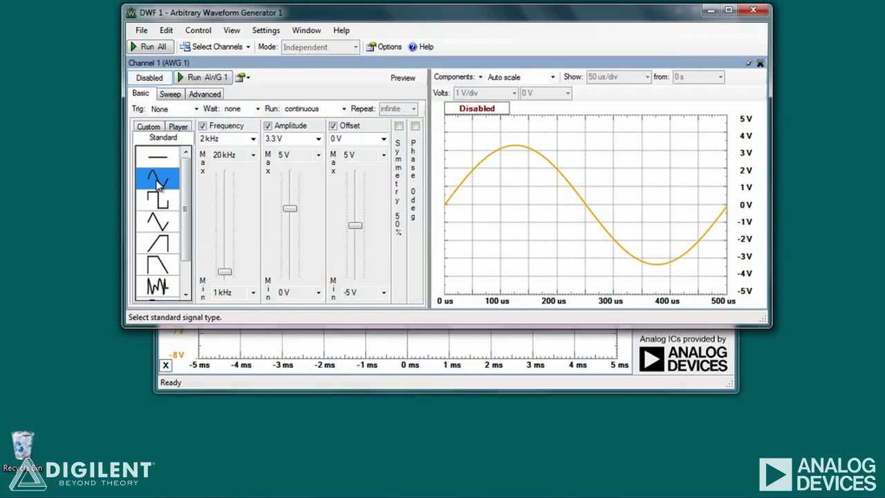
Step: Set channel 1's sine to 1 kHz and start AWG 1 output
{"action": "left_click", "coordinate": [253, 138]}
{"action": "left_click", "coordinate": [233, 183]}
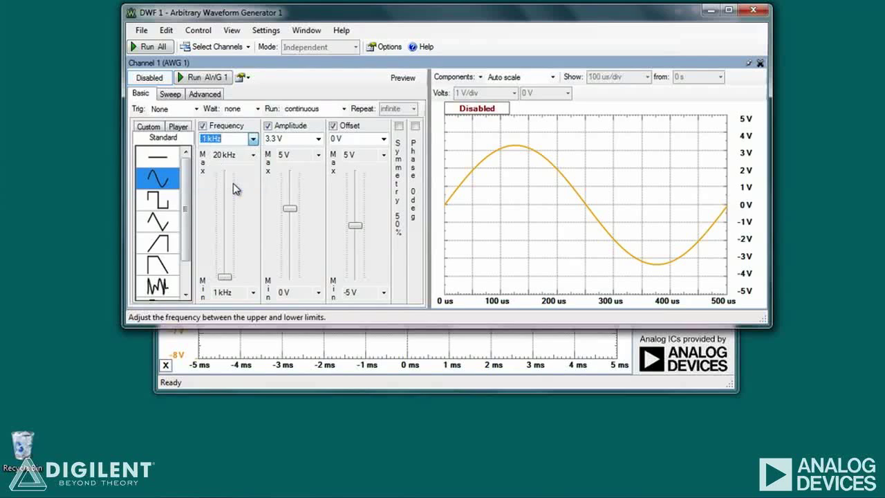
{"action": "left_click", "coordinate": [211, 77]}
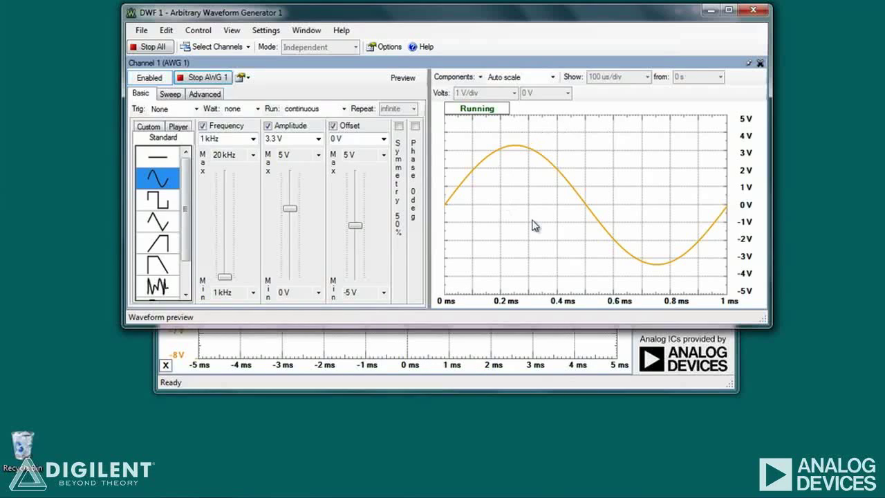
{"action": "left_click", "coordinate": [540, 349]}
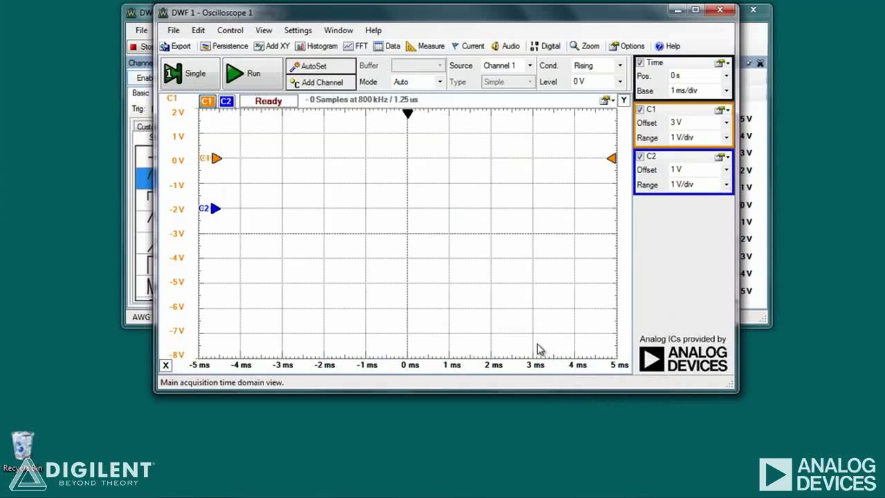
Step: Run the oscilloscope and lower the C1 offset to about 300 mV to centre the sine
{"action": "left_click", "coordinate": [250, 79]}
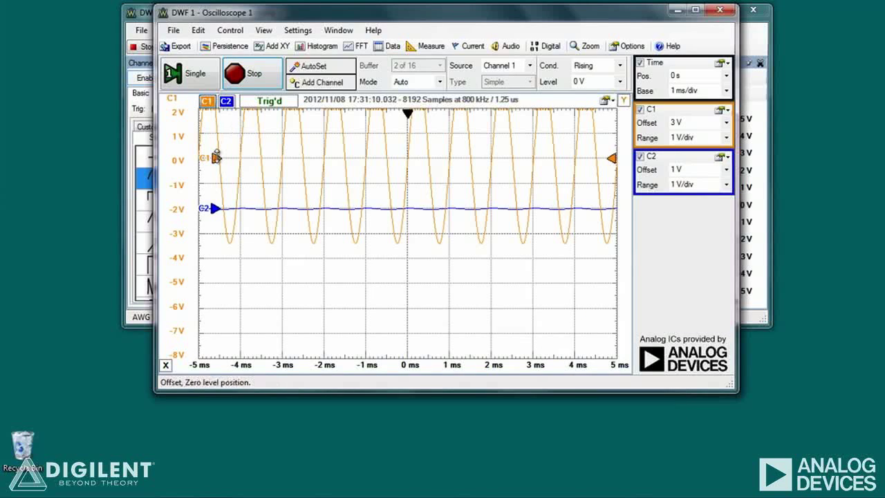
{"action": "left_click_drag", "start_coordinate": [217, 157], "coordinate": [216, 227]}
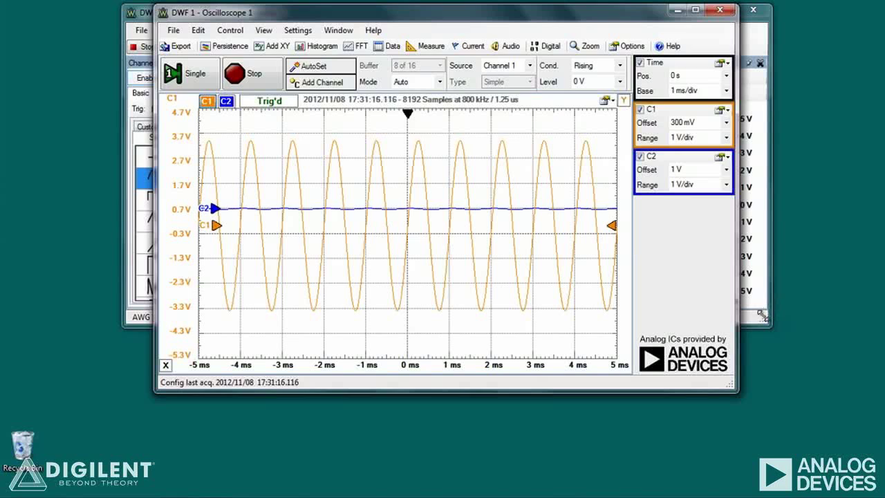
{"action": "left_click", "coordinate": [760, 314]}
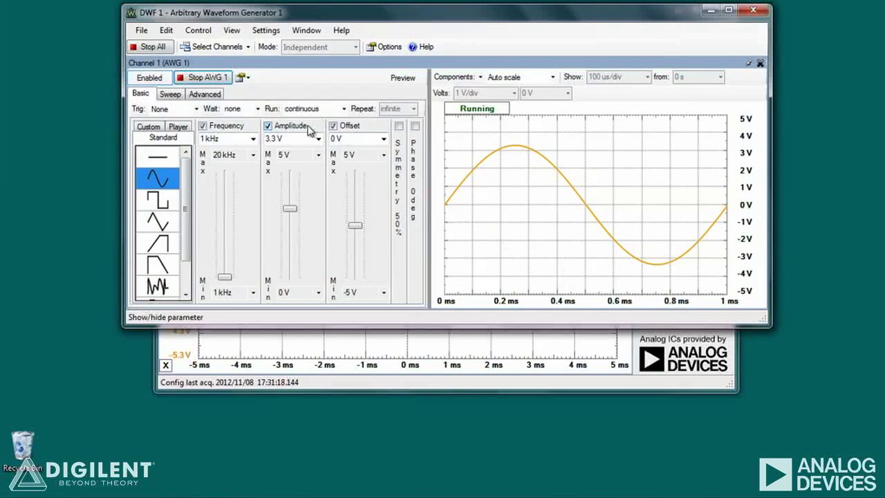
Step: Change channel 1 to 2 kHz and move the oscilloscope window beside the generator
{"action": "left_click", "coordinate": [253, 138]}
{"action": "left_click", "coordinate": [242, 172]}
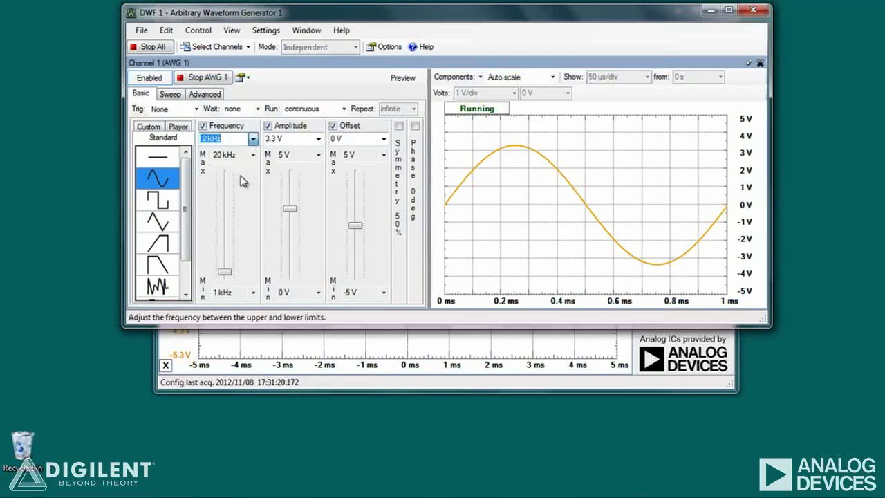
{"action": "left_click", "coordinate": [557, 388]}
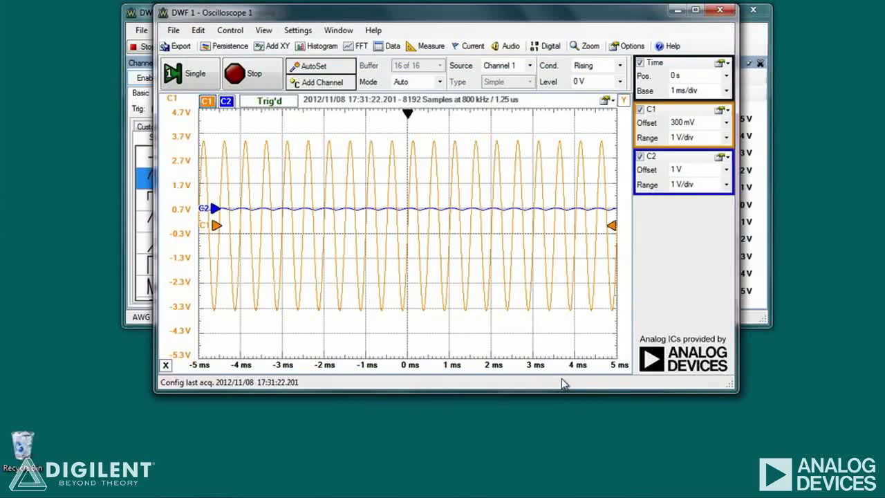
{"action": "left_click_drag", "start_coordinate": [577, 19], "coordinate": [676, 59]}
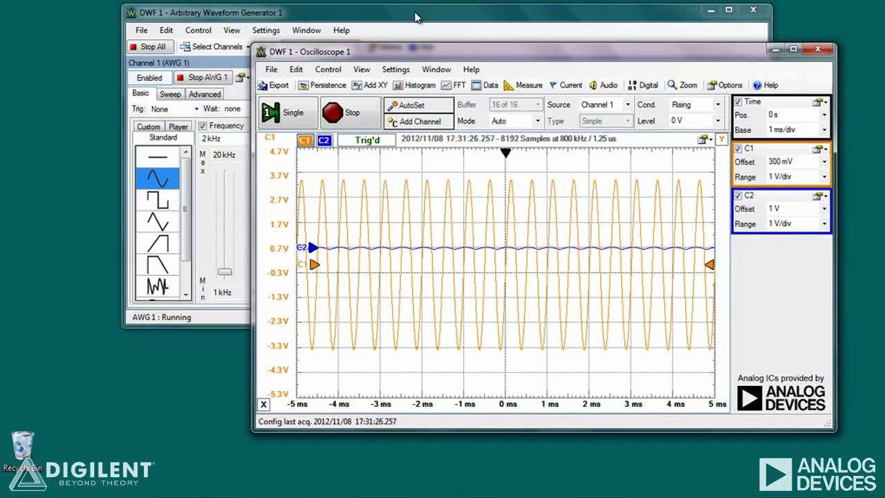